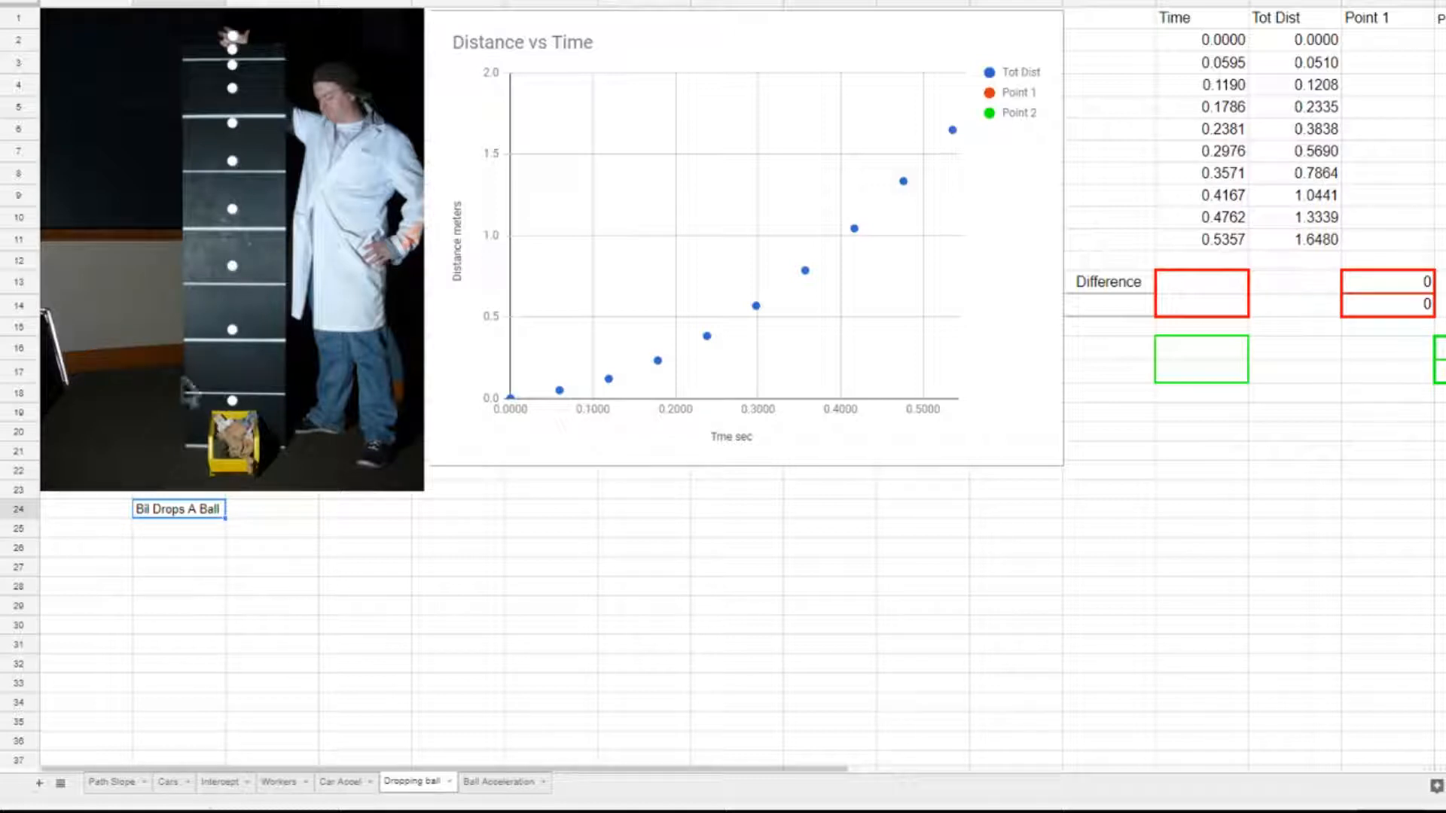
Add a polynomial trendline to the Tot Dist series of the Distance vs Time chart.
double_click(1037, 221)
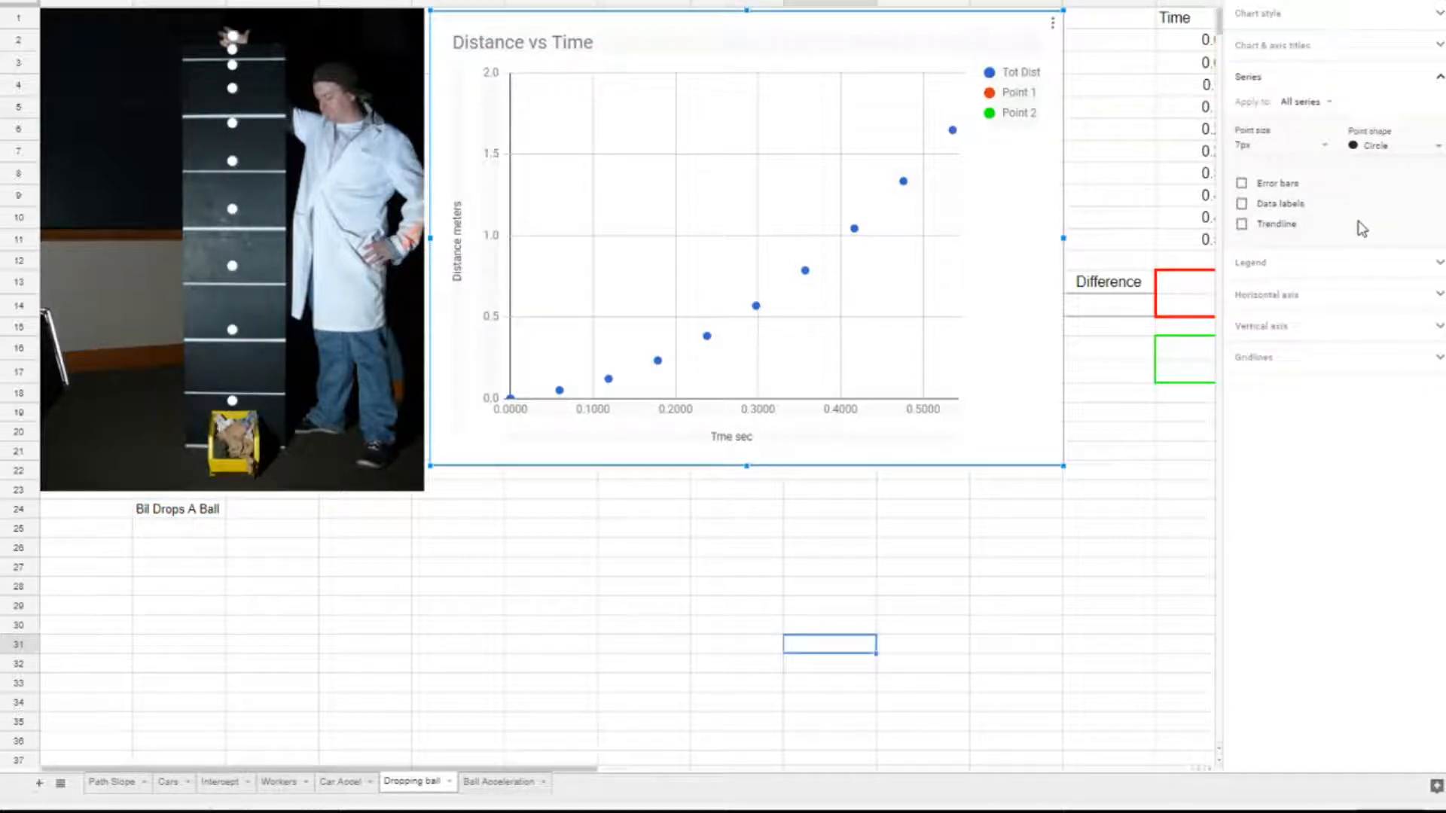
click(1326, 103)
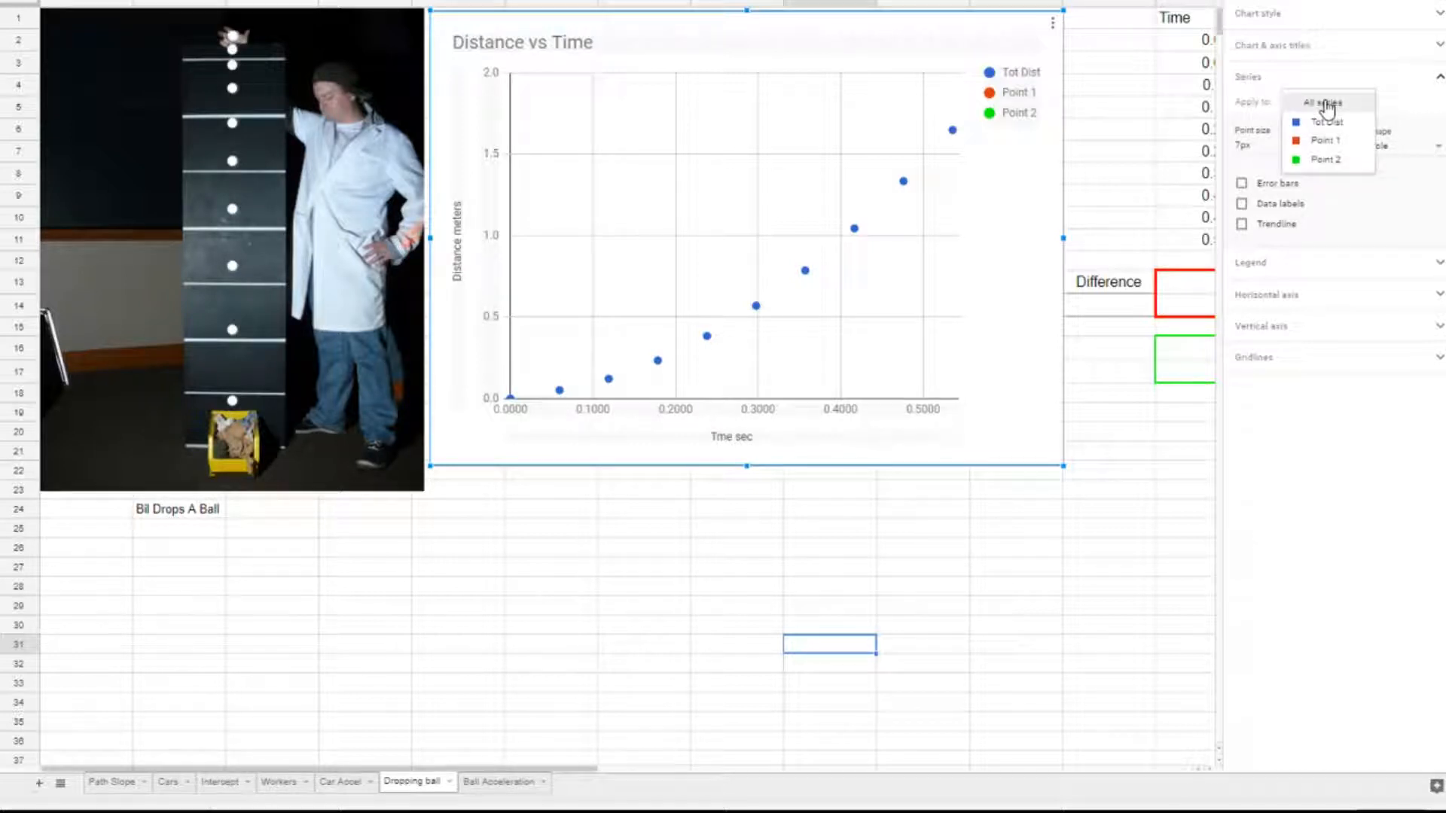
click(1327, 123)
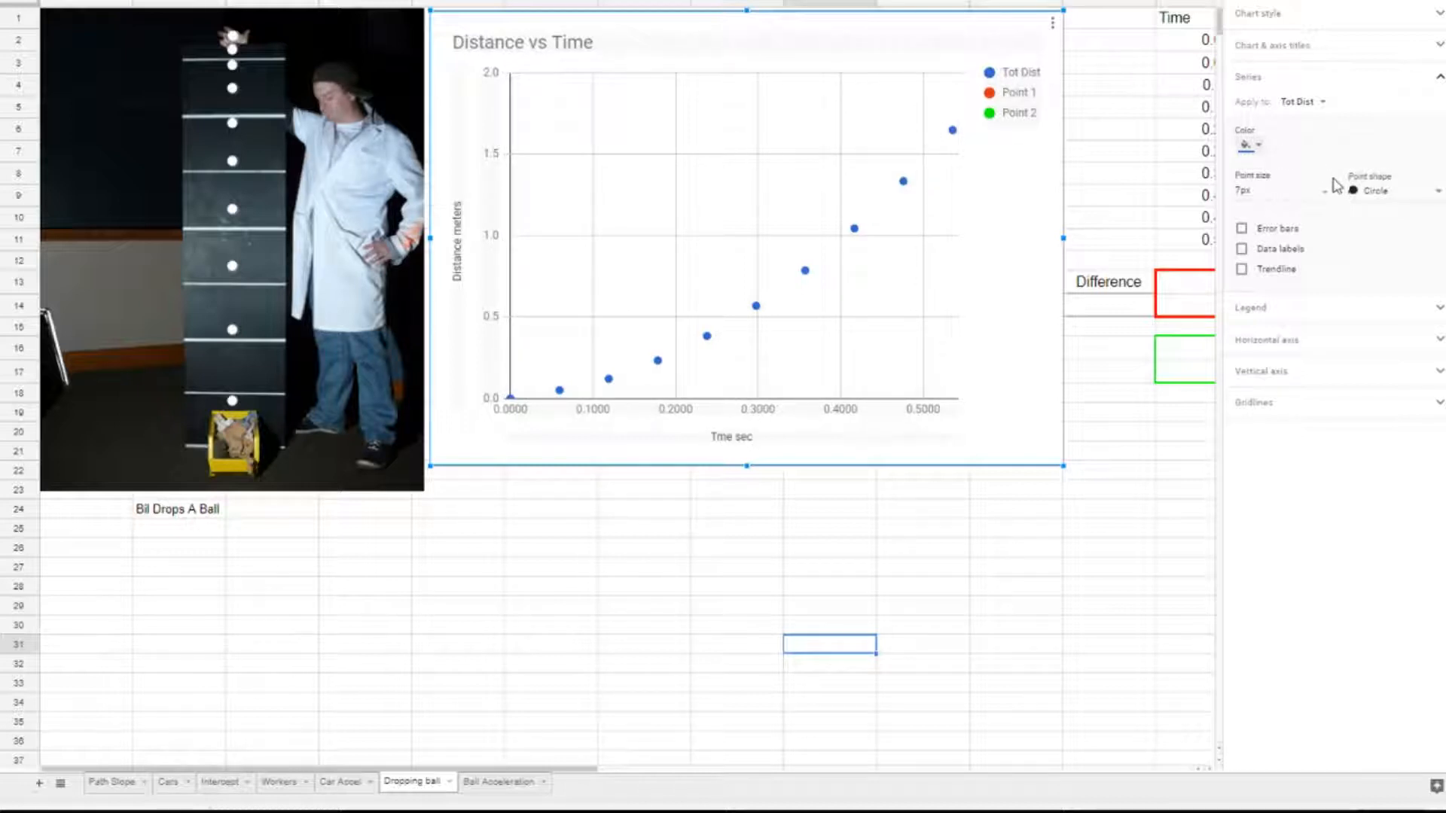
click(1242, 269)
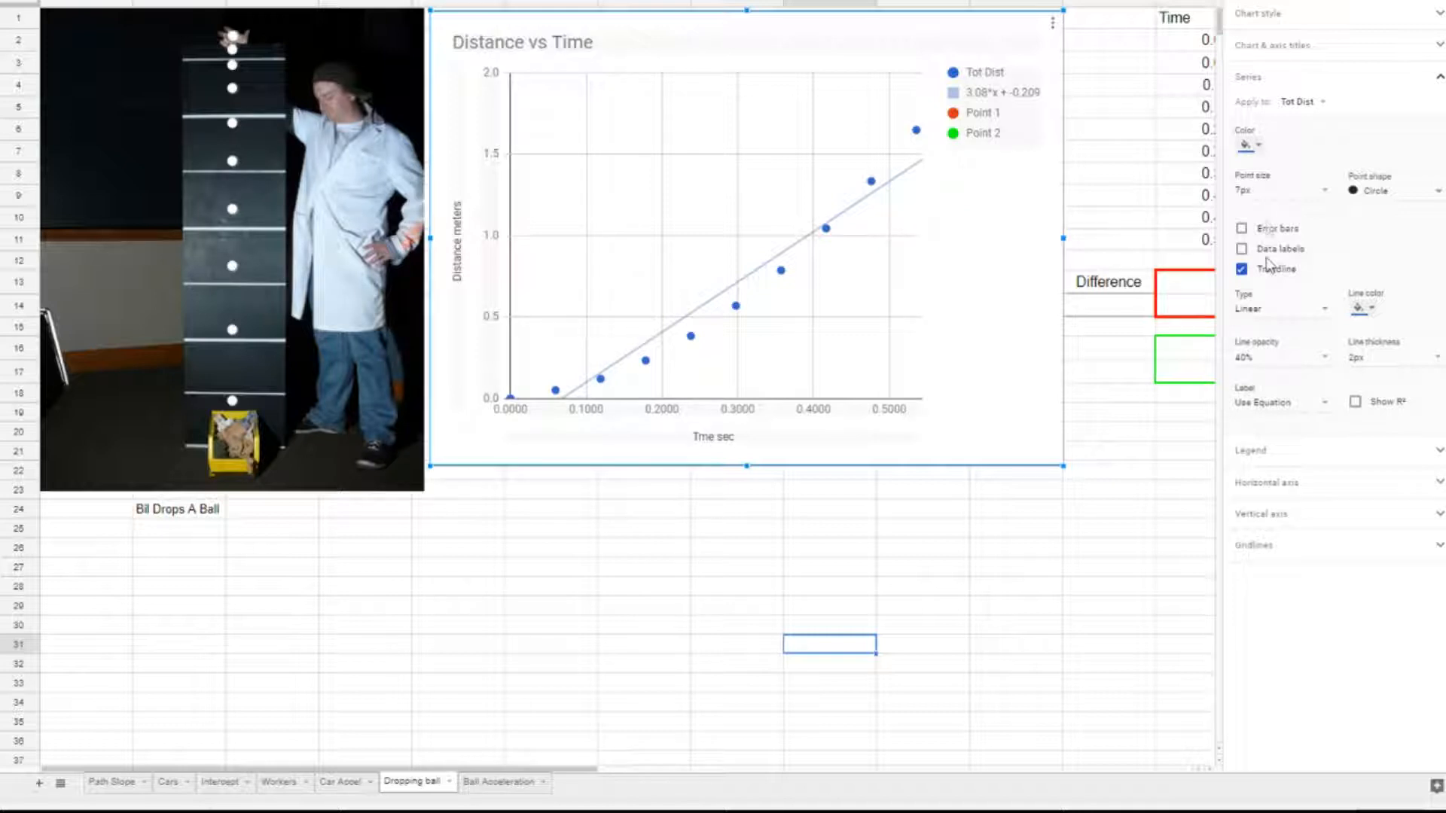
click(1325, 323)
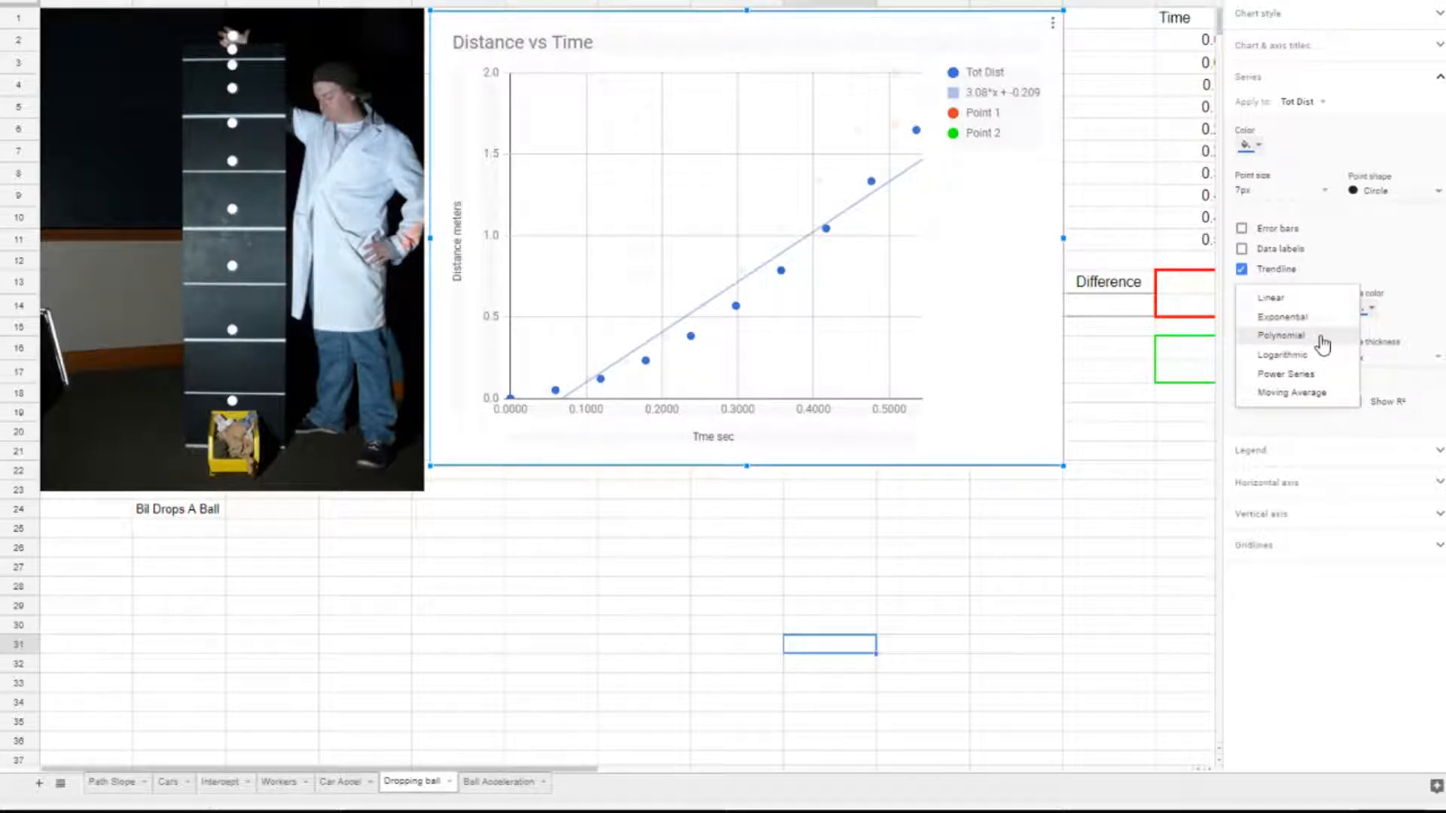
click(1324, 345)
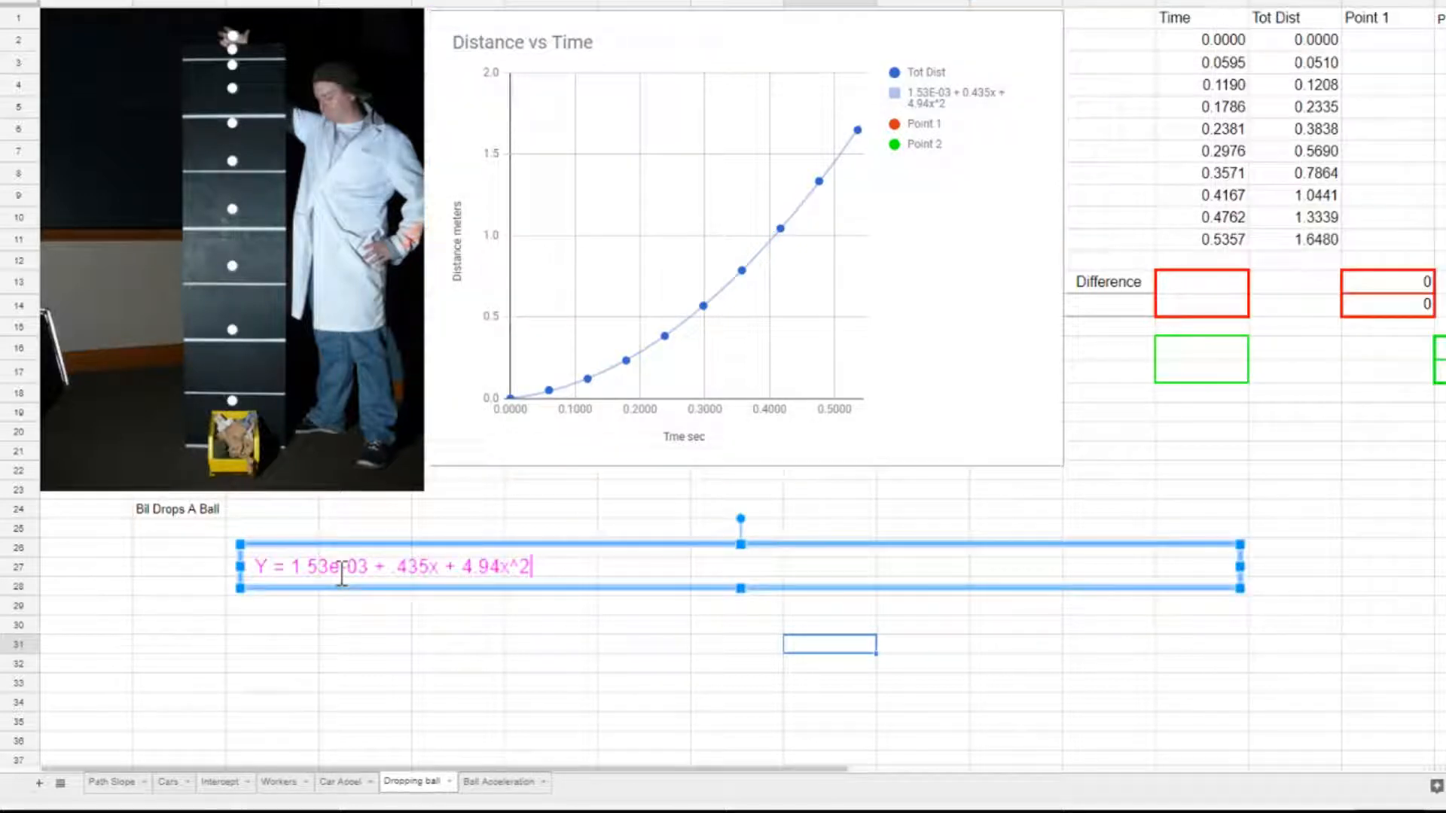
Copy the constant 1.53e-03 from the trendline equation into a separate text box below it.
click(316, 505)
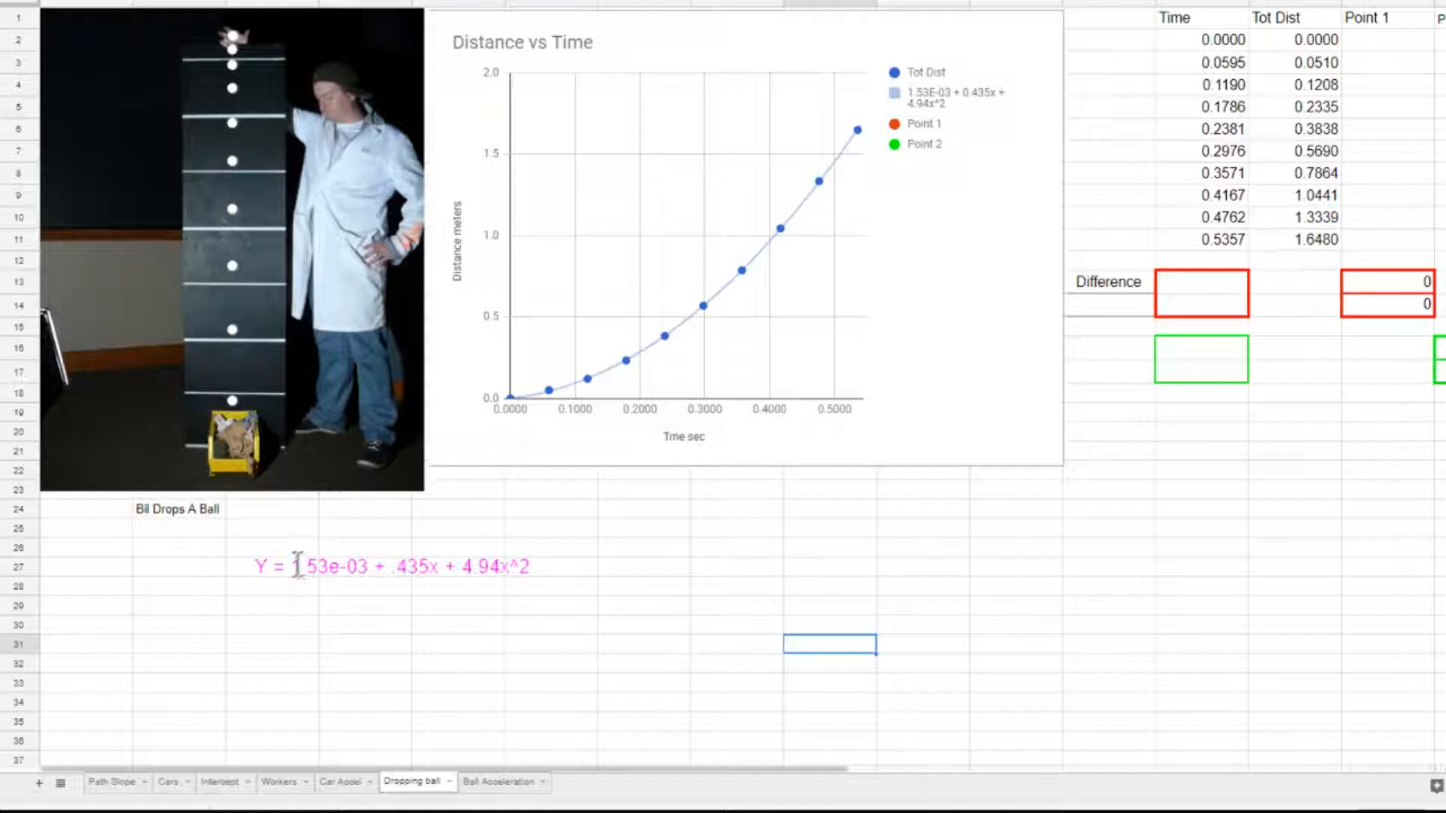
drag(294, 566, 372, 563)
key(ctrl+c)
click(460, 615)
key(ctrl+v)
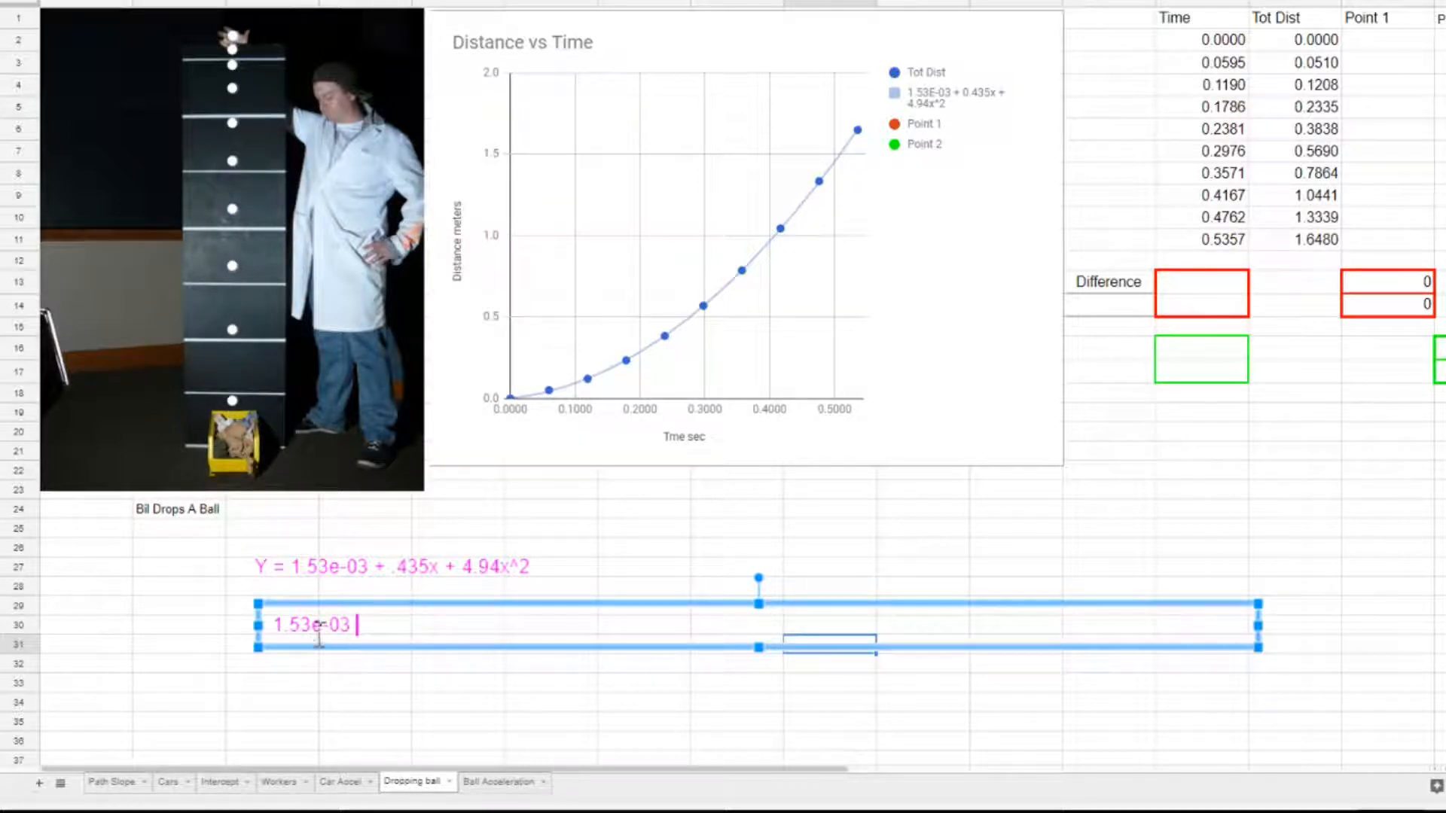
Write the copied constant out as 1.53 x 10^-3 and .00153 beside it, and delete that text box.
drag(311, 625, 278, 626)
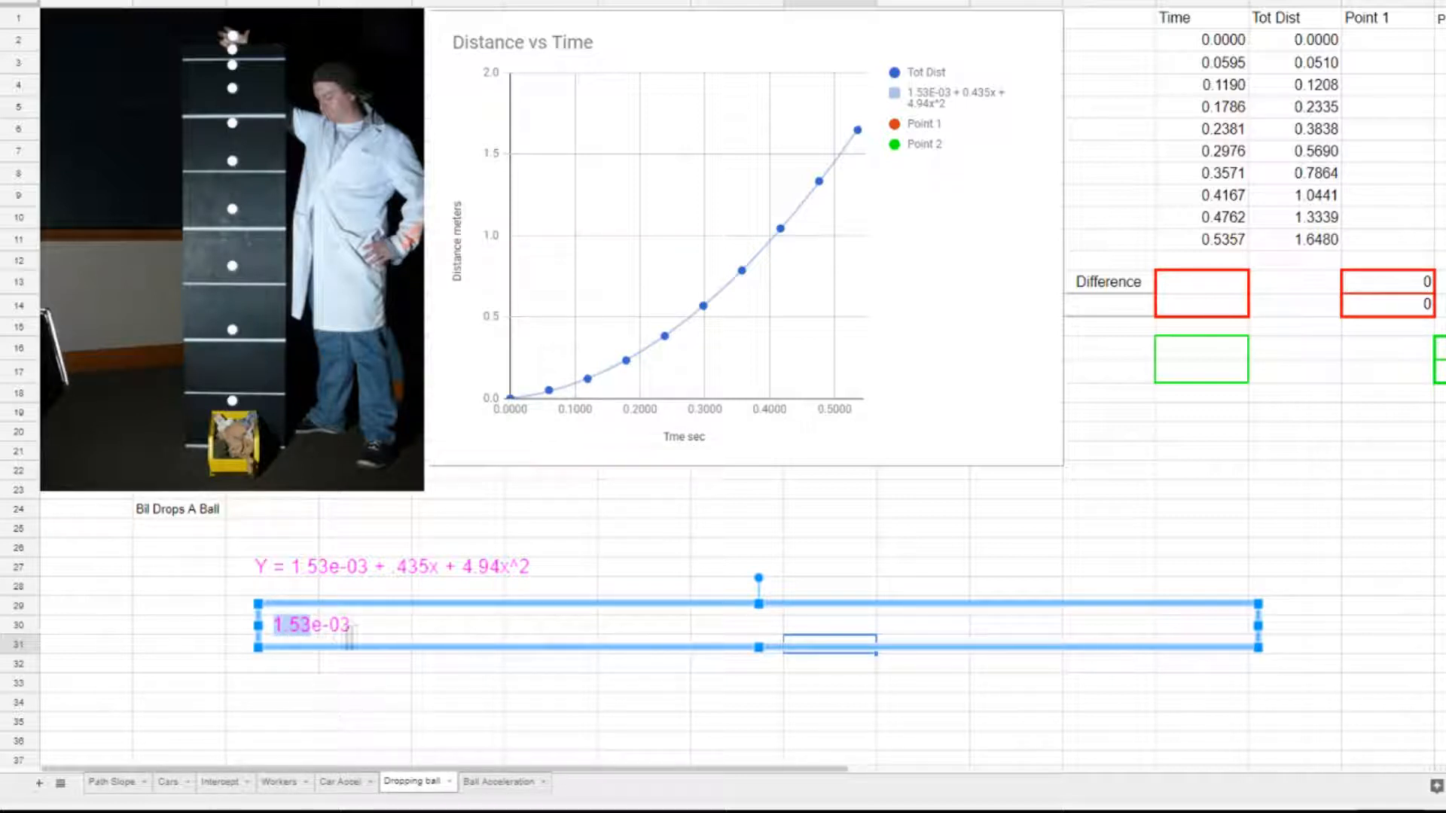
drag(351, 625, 319, 625)
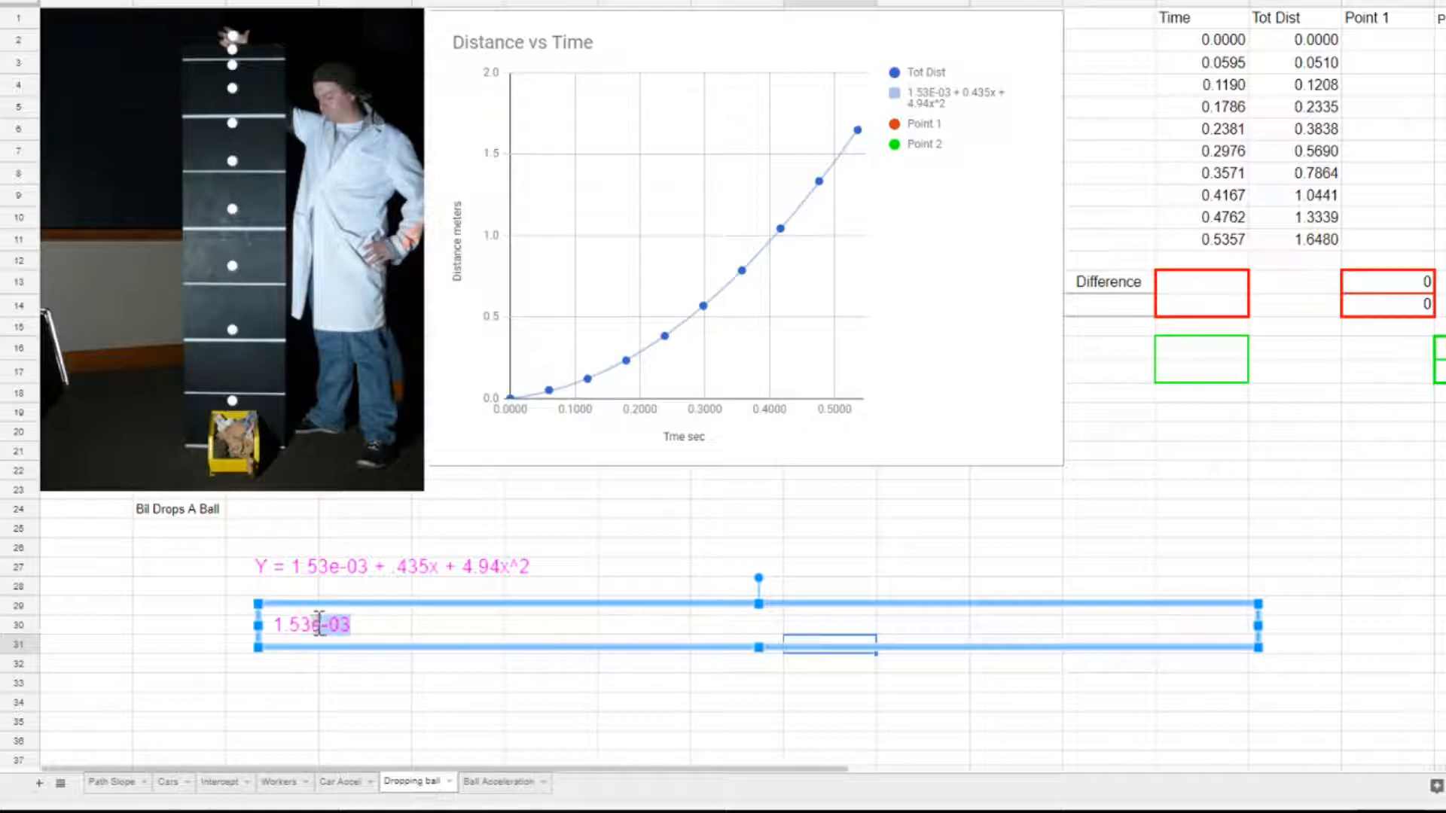
click(437, 626)
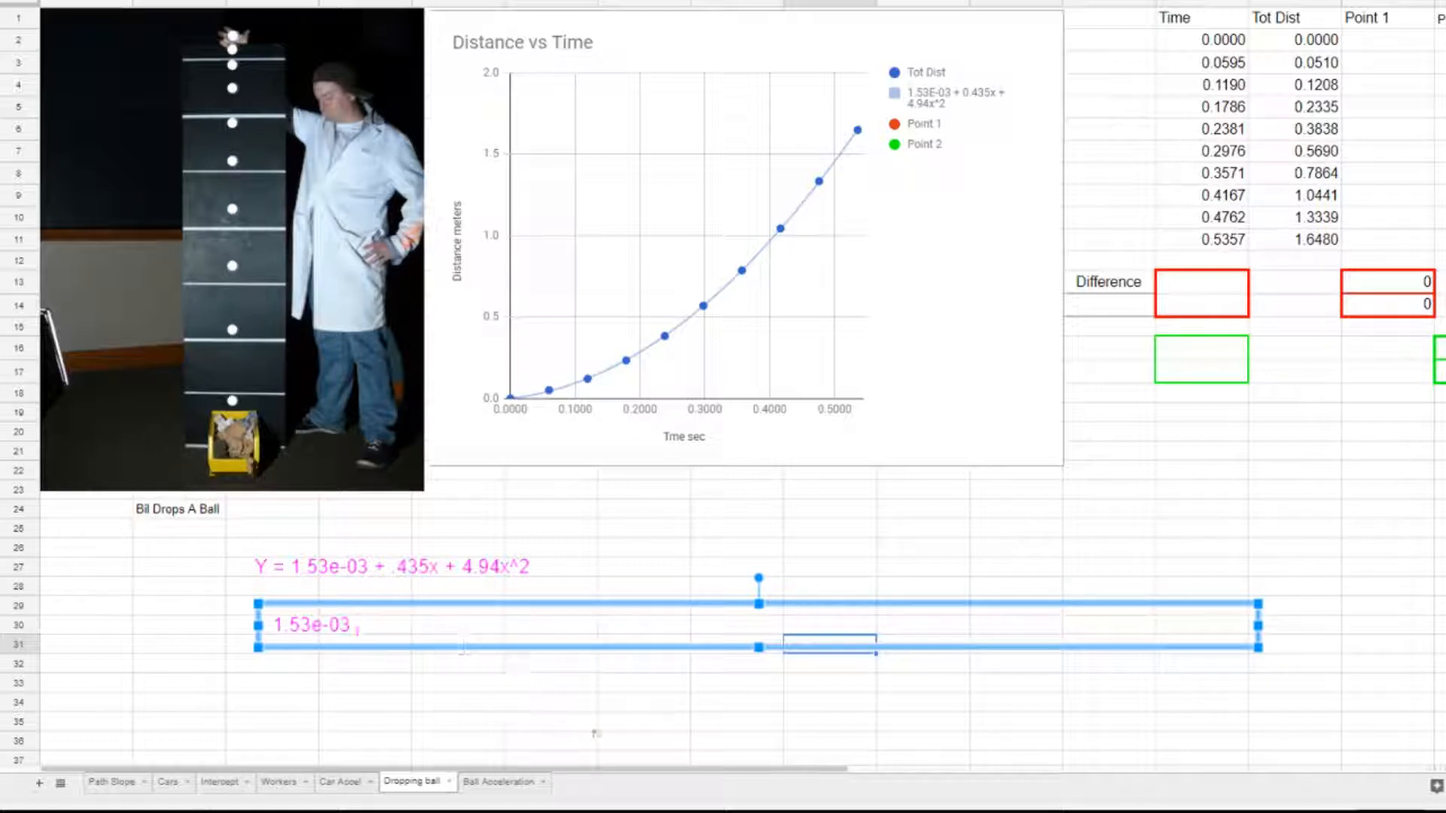
text(1.53 x 10)
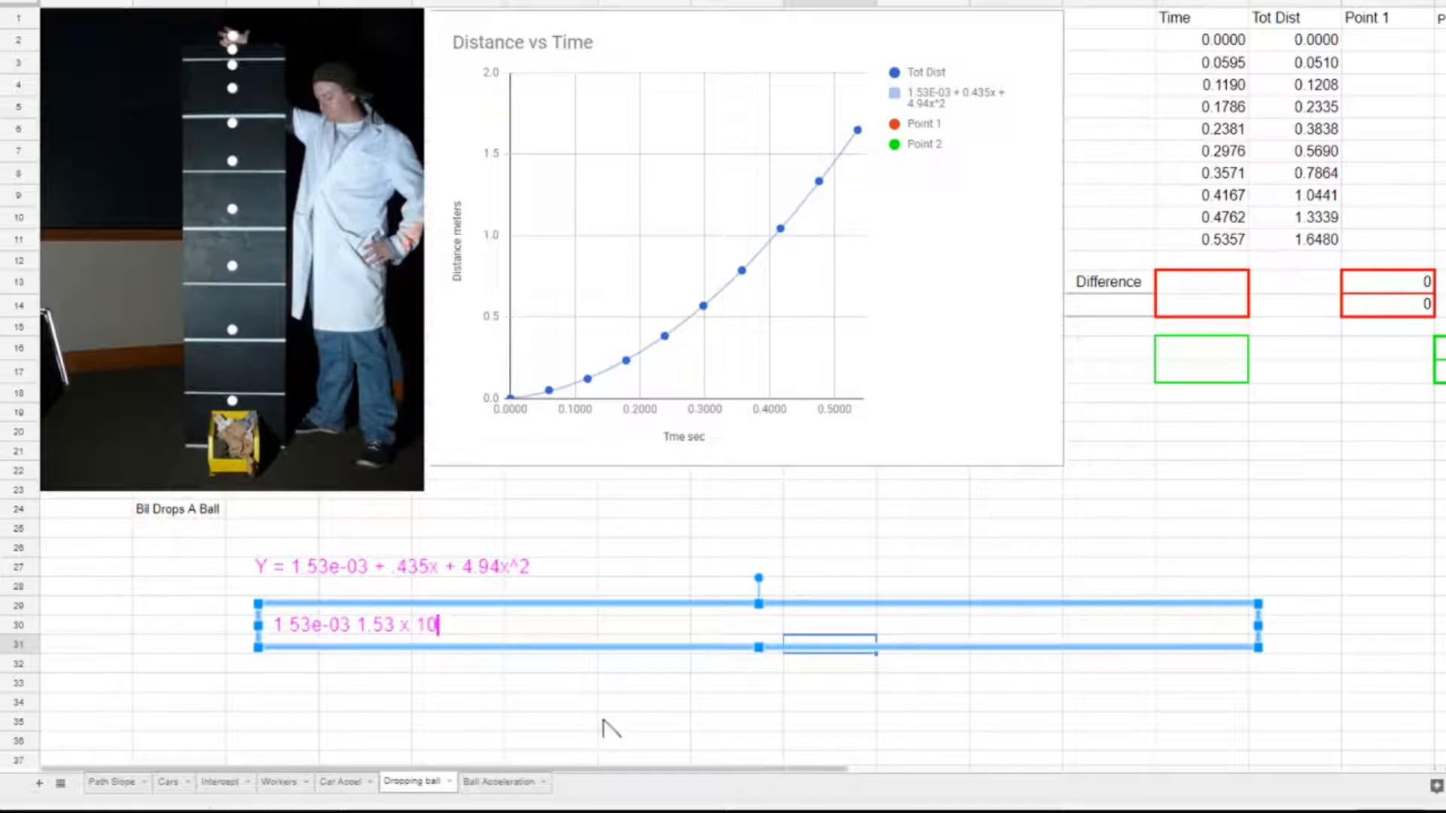
text(^-3  .00153)
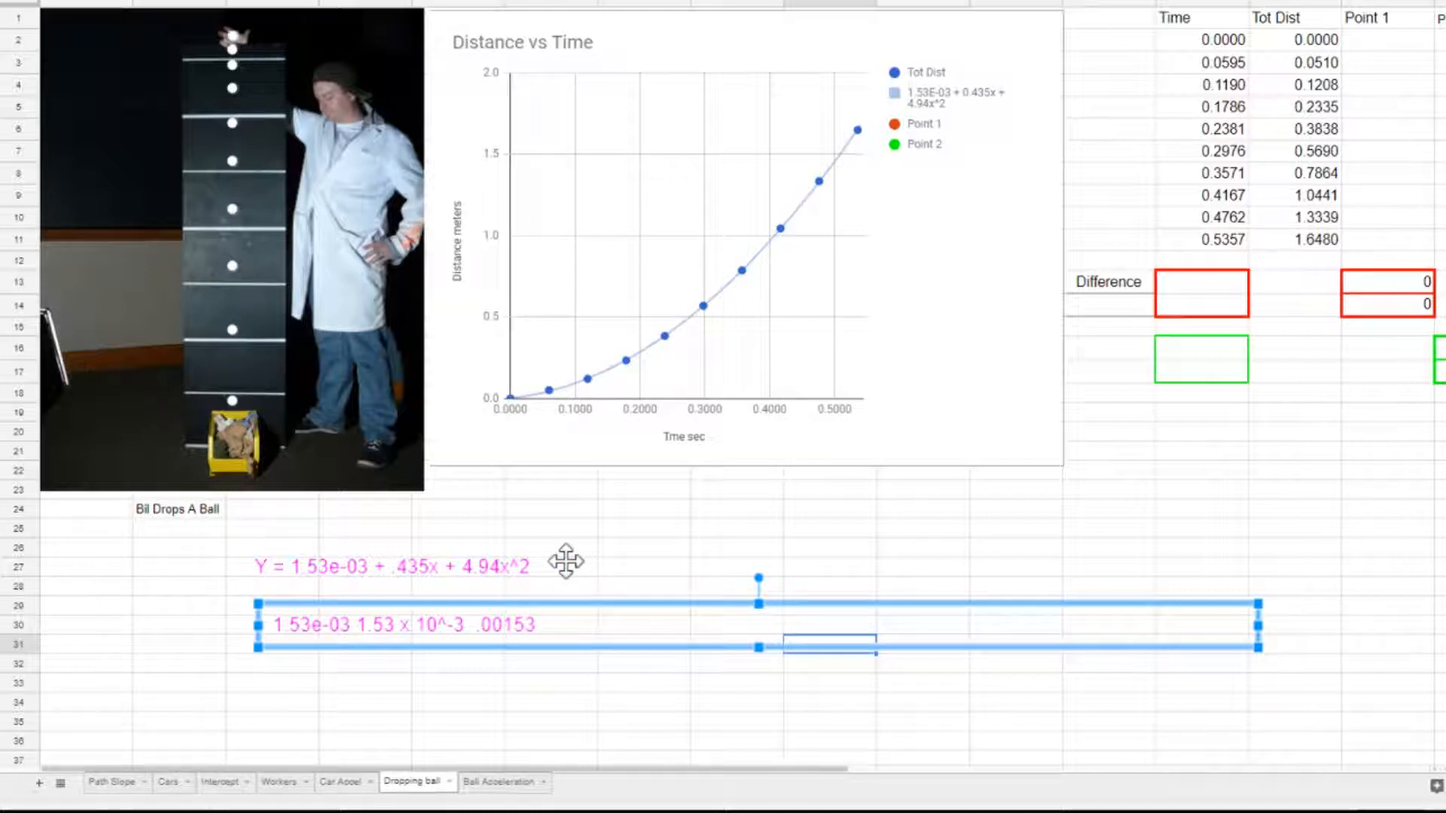
key(Delete)
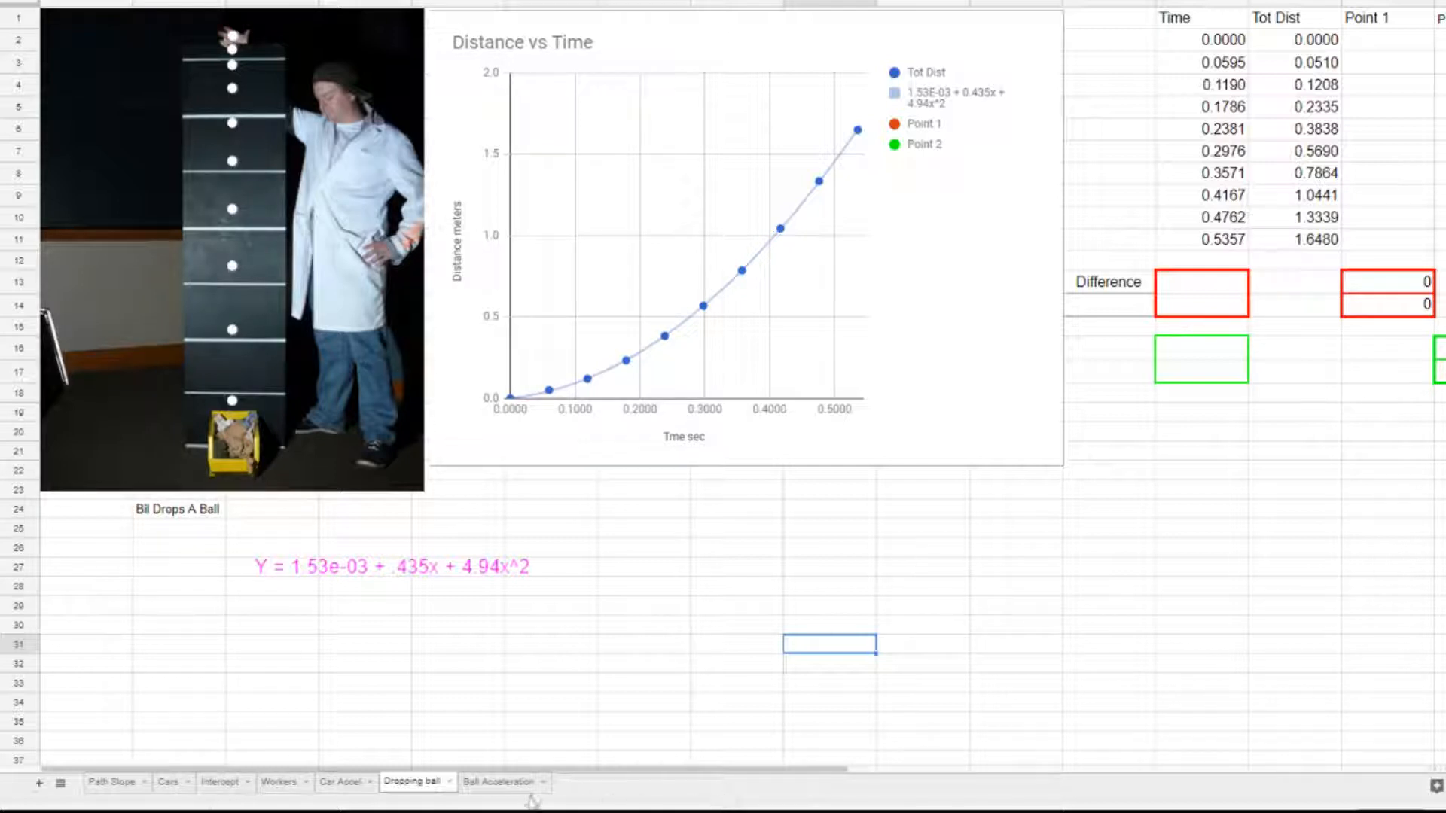
Move the trendline equation text beneath the Point 1 and Point 2 calculation cells.
drag(567, 769, 765, 794)
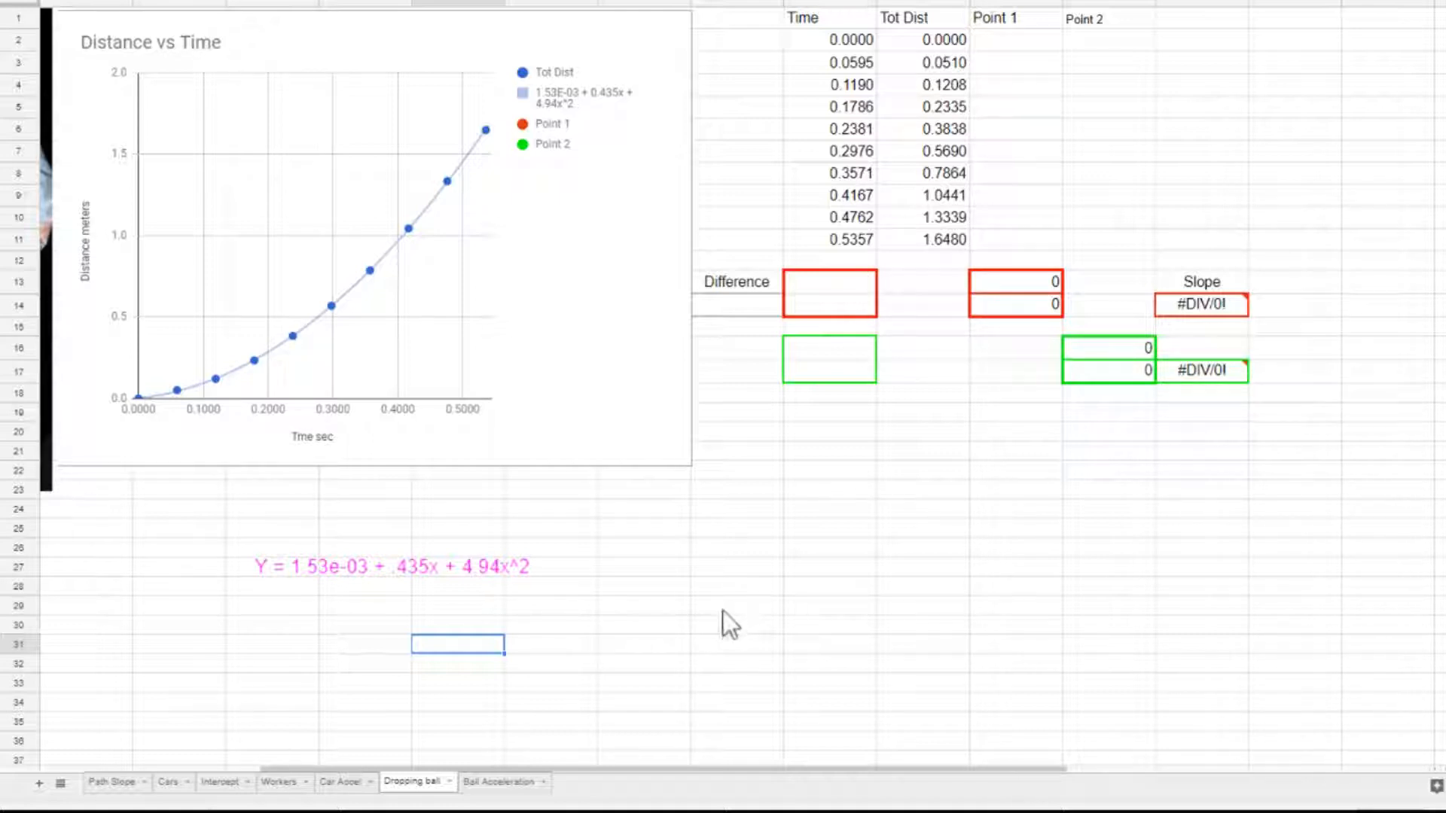
click(320, 566)
drag(468, 547, 1014, 477)
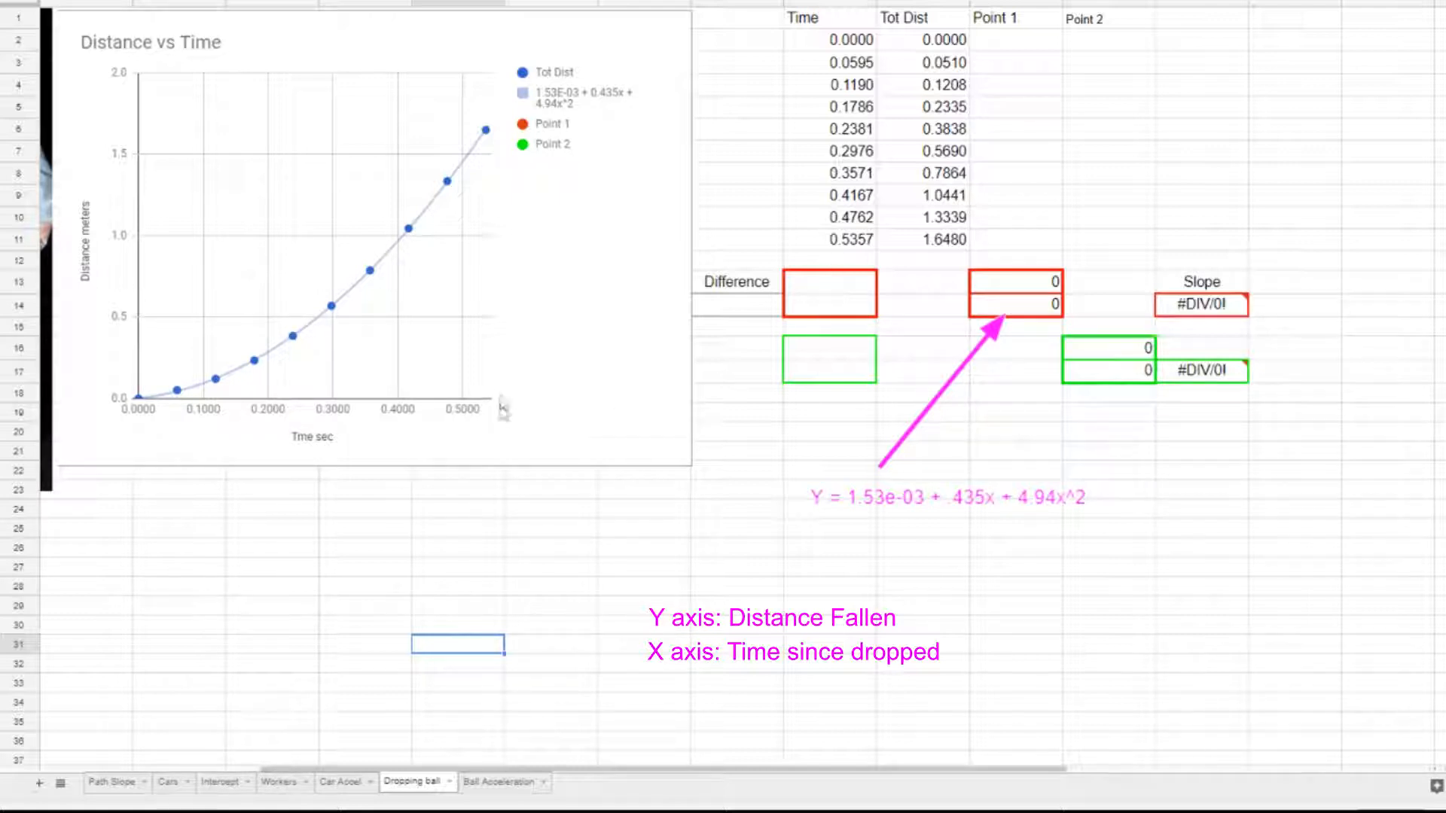
Enter 0.1 as the starting time for Point 1 in the red Time cell of row 13.
click(851, 287)
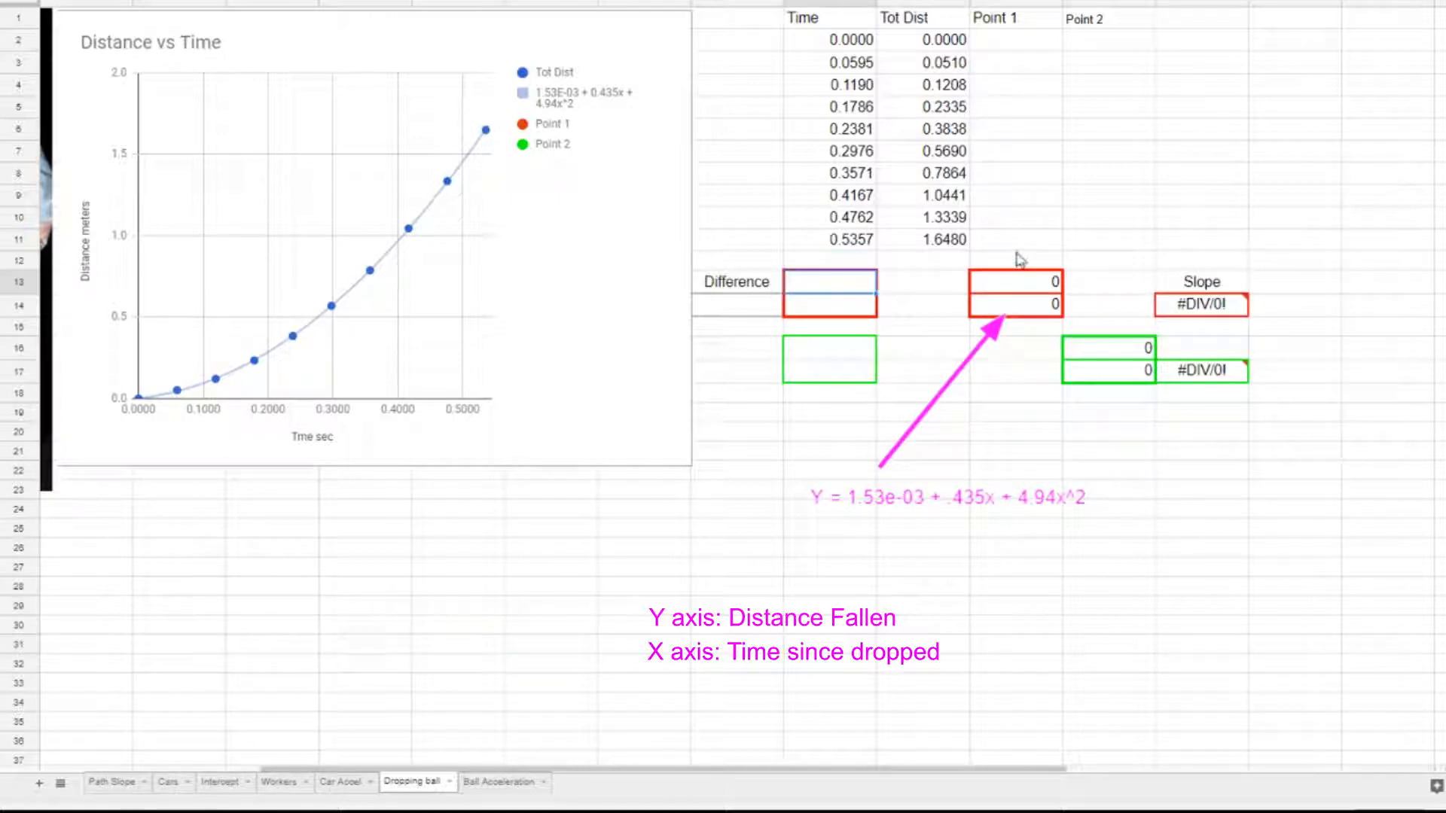
key(Return)
key(Return)
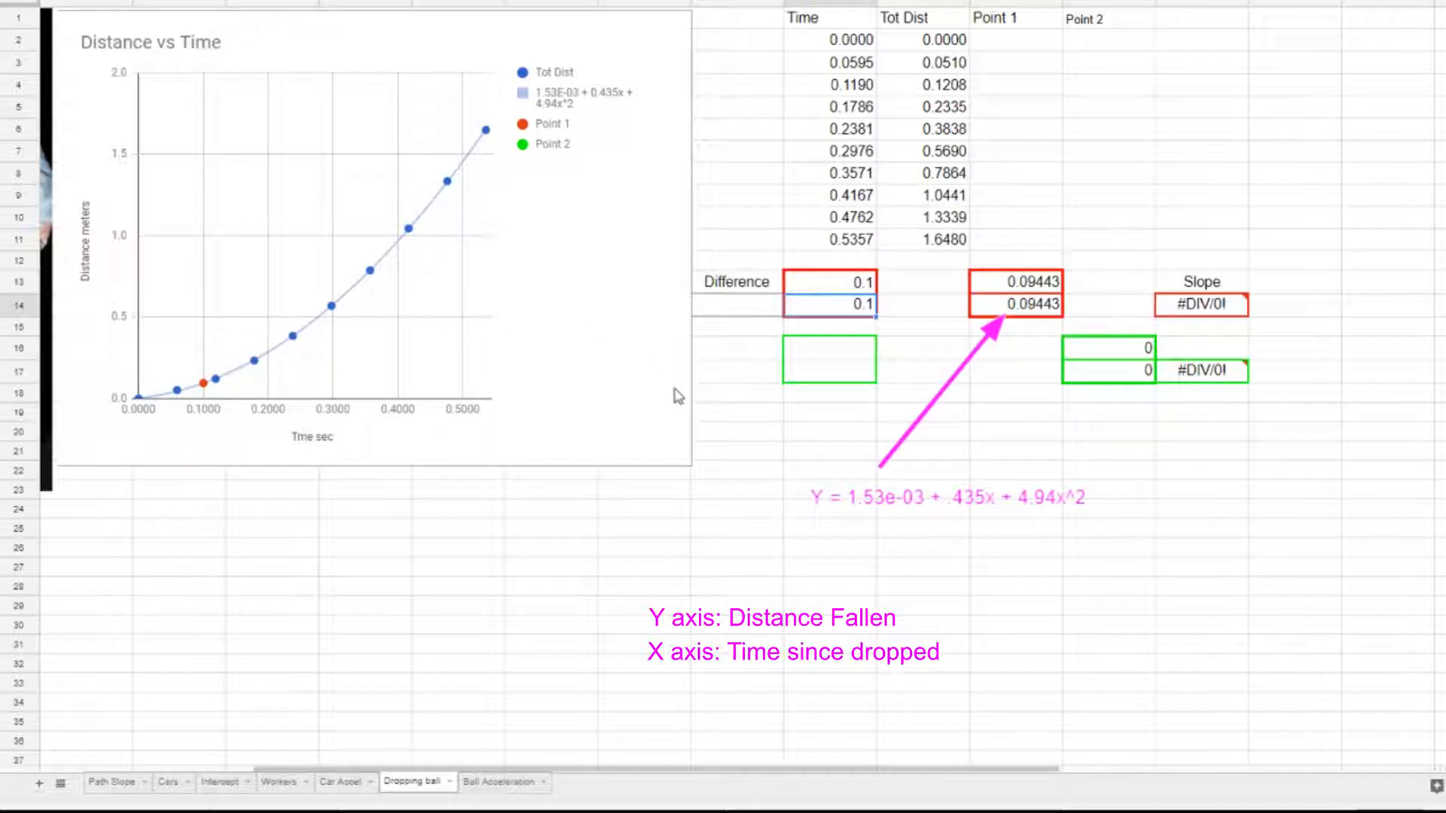
Set the time difference between the paired points to 0.1 in the cell below Difference.
click(751, 315)
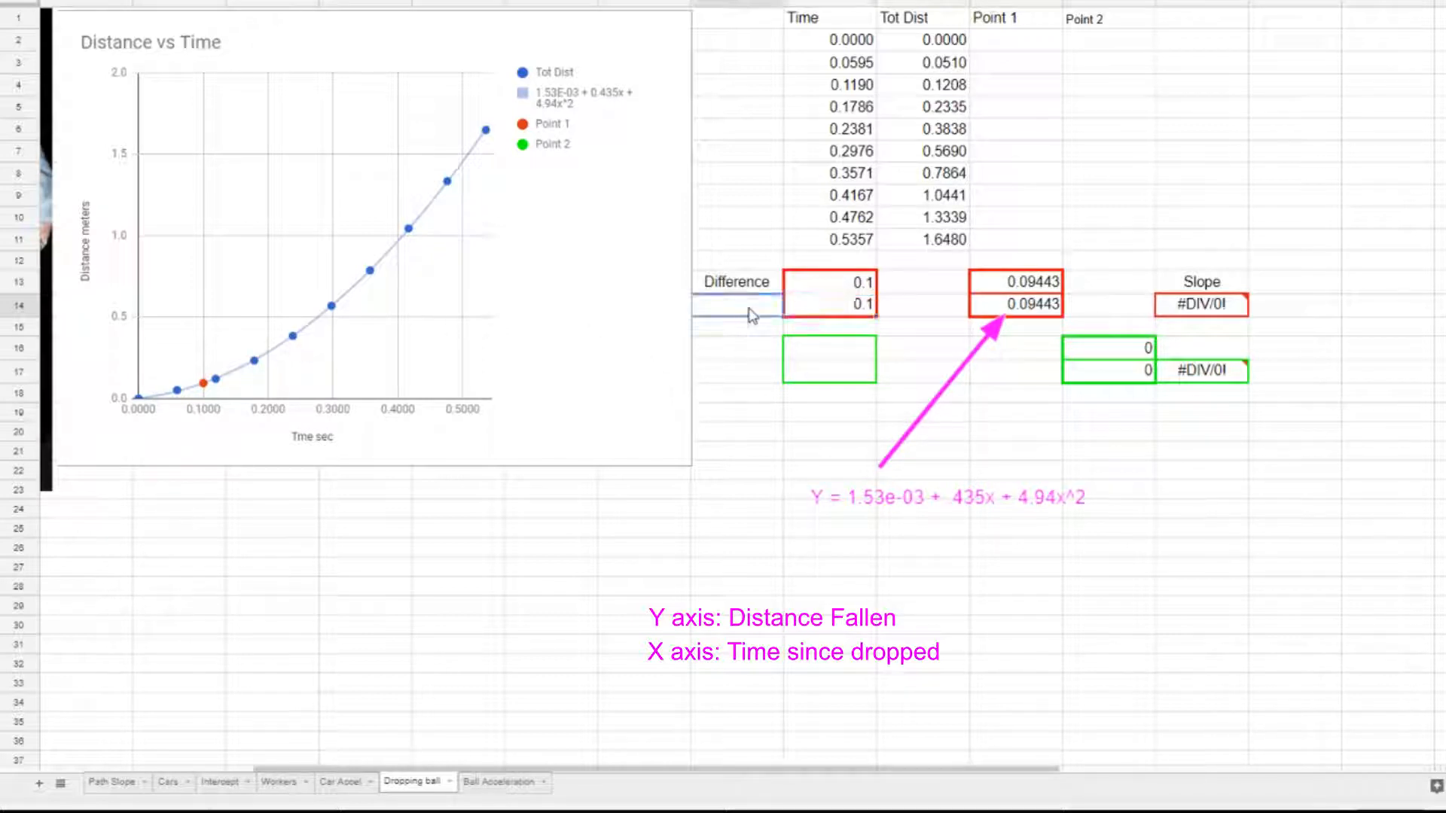
double_click(757, 317)
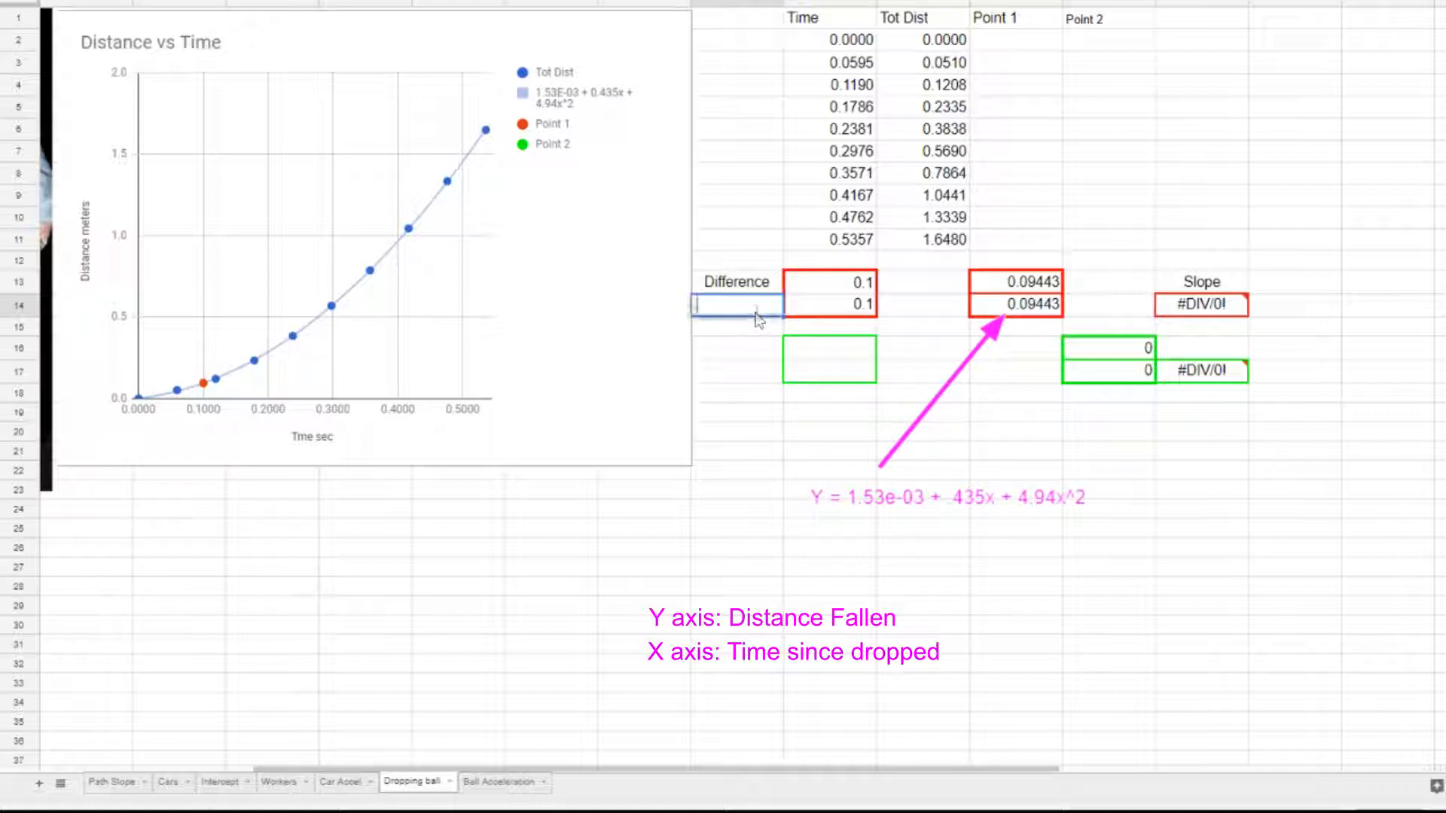
text(1)
key(Return)
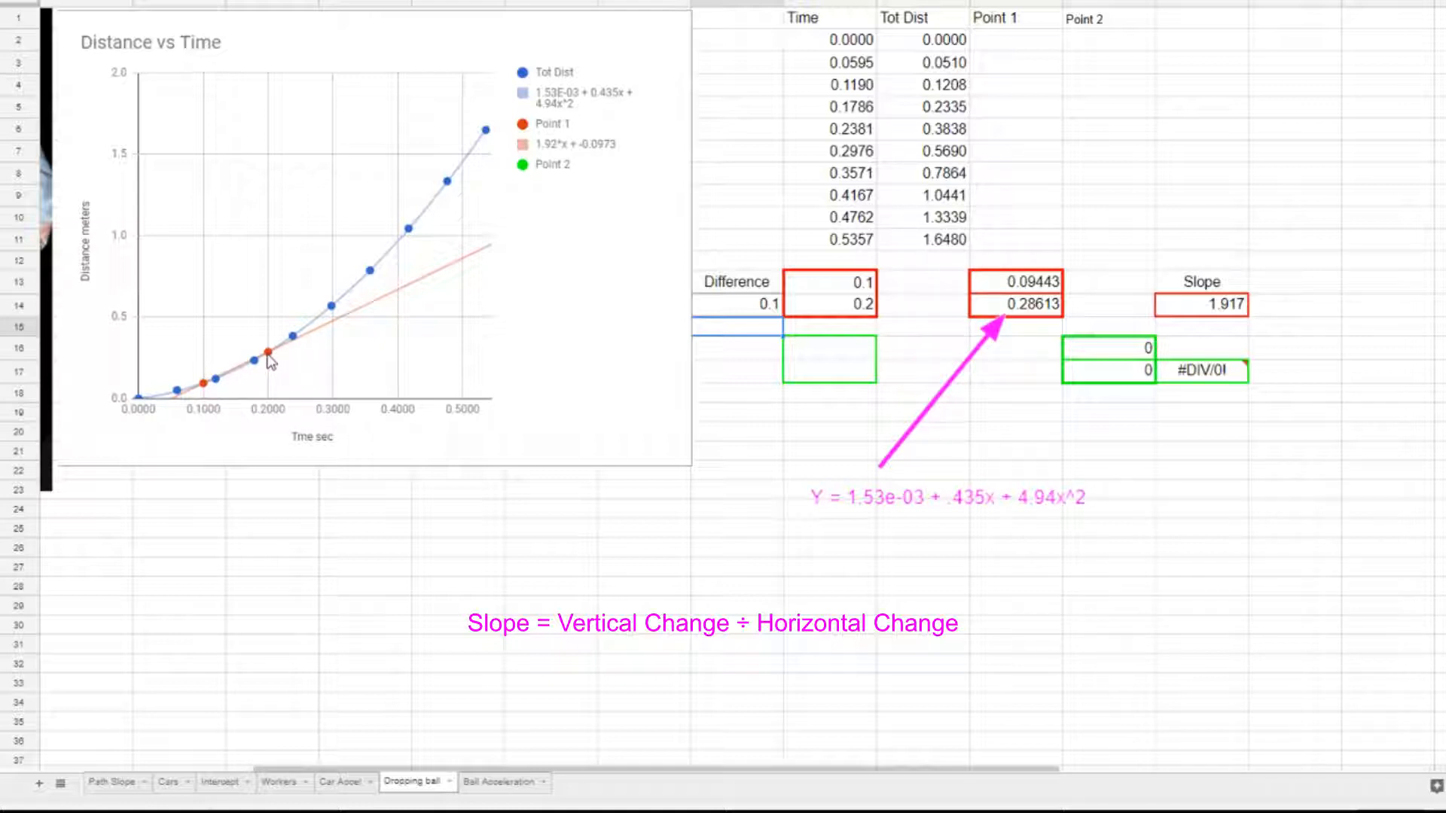
Set the time difference between the paired points to 0.00001.
click(724, 309)
text(.00001)
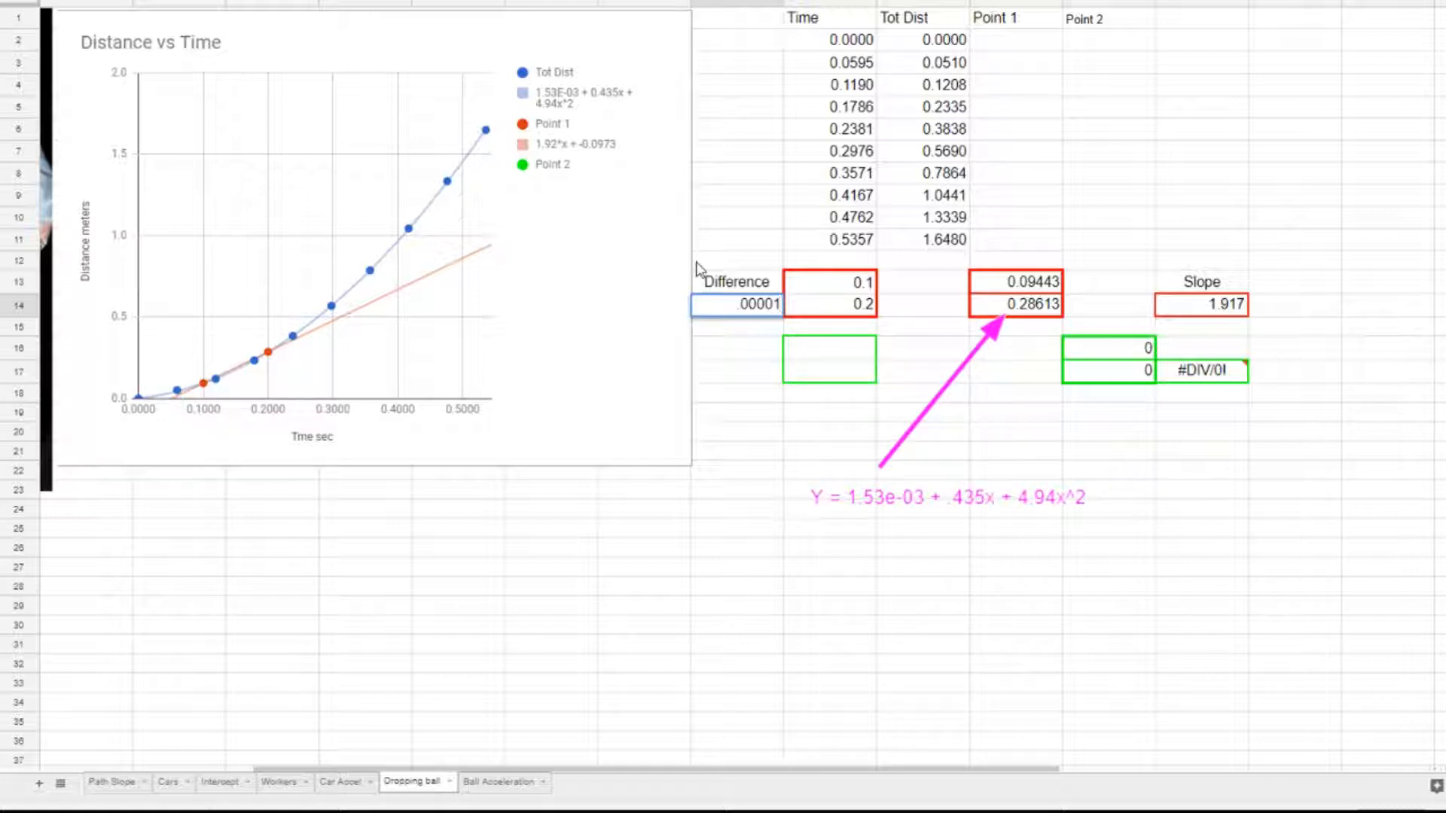
key(Return)
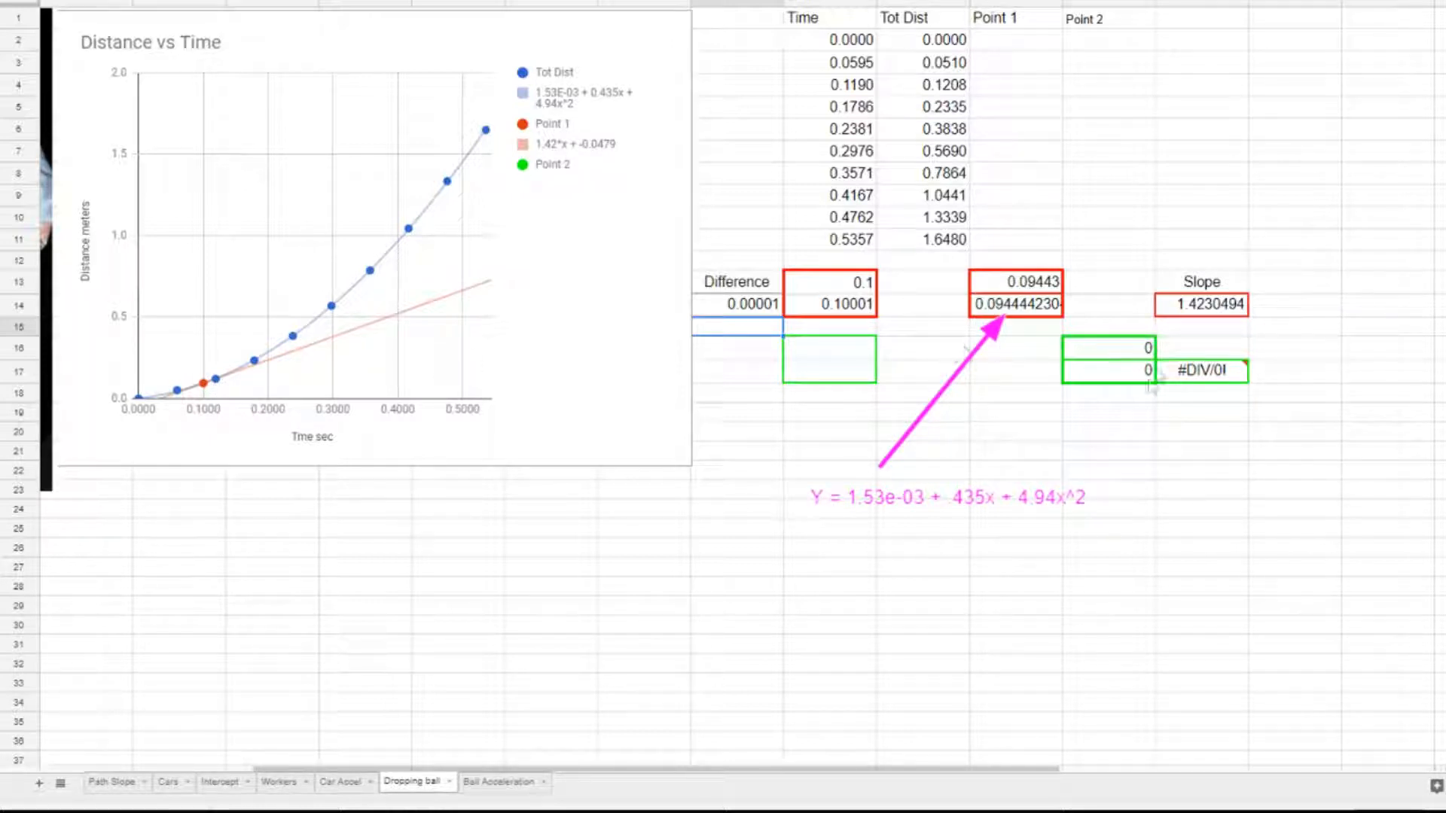
Enter 0.4 as the starting time for Point 2 in the green Time cell of row 16.
click(819, 354)
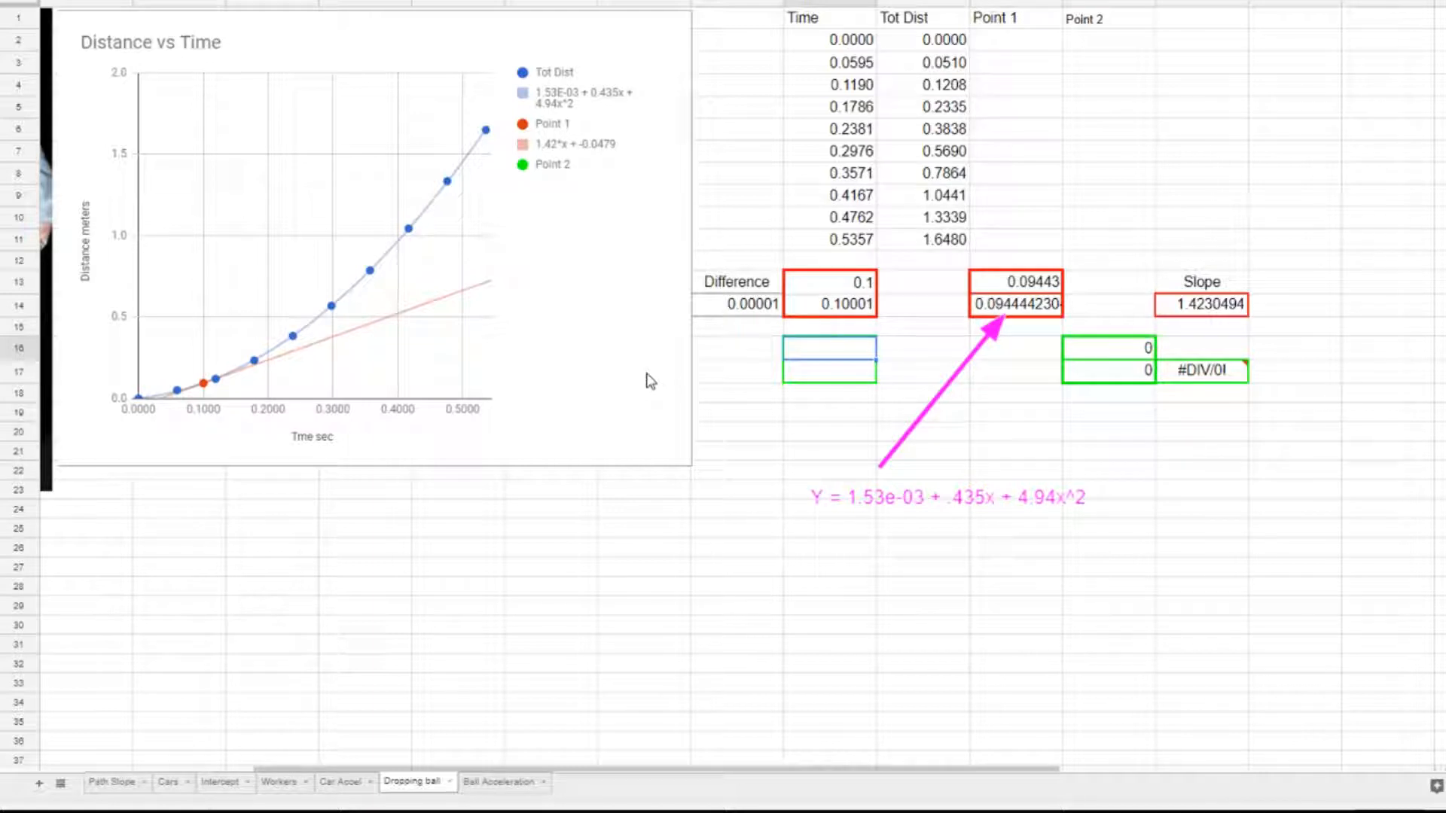
text(.4)
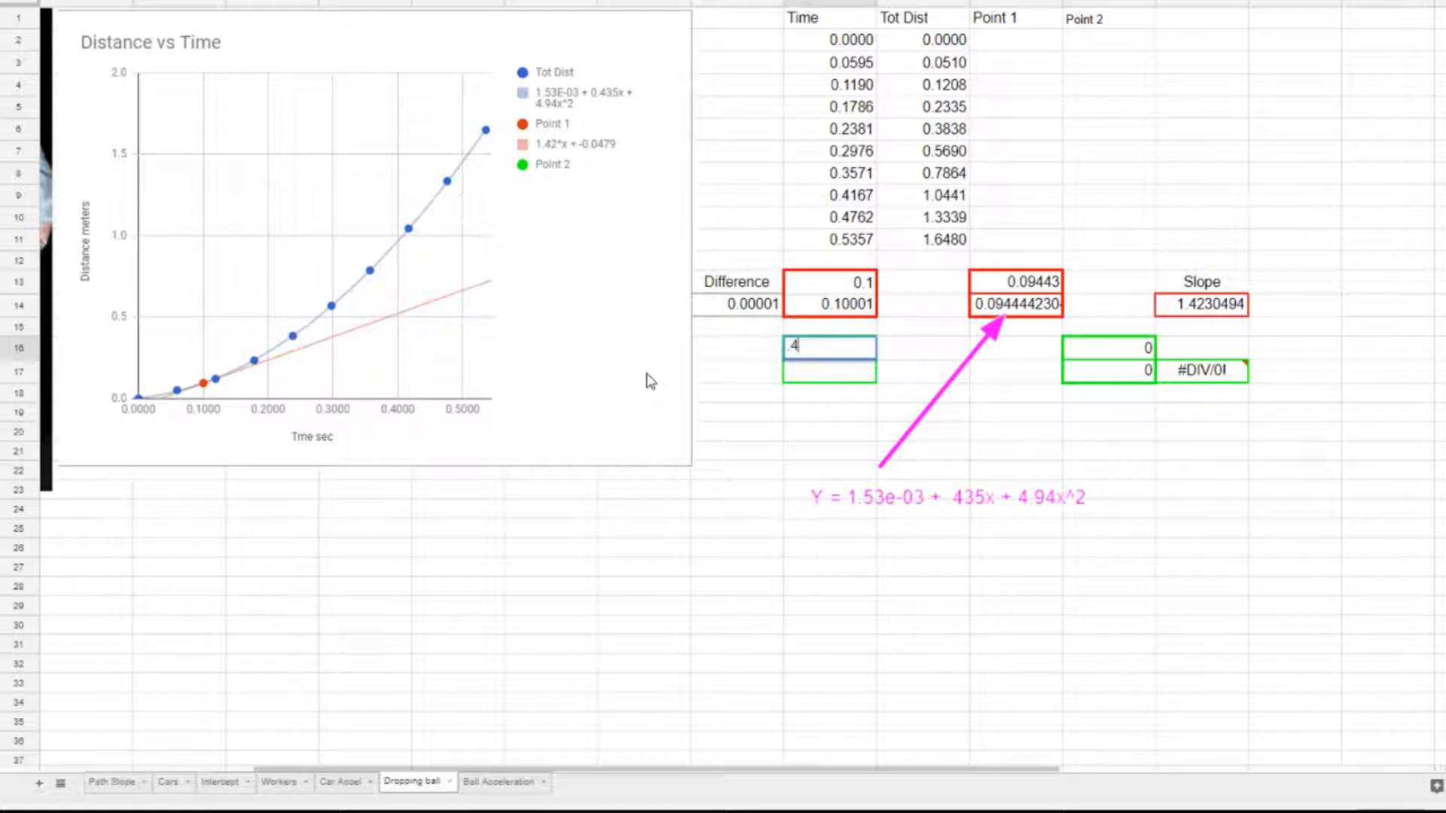
key(Return)
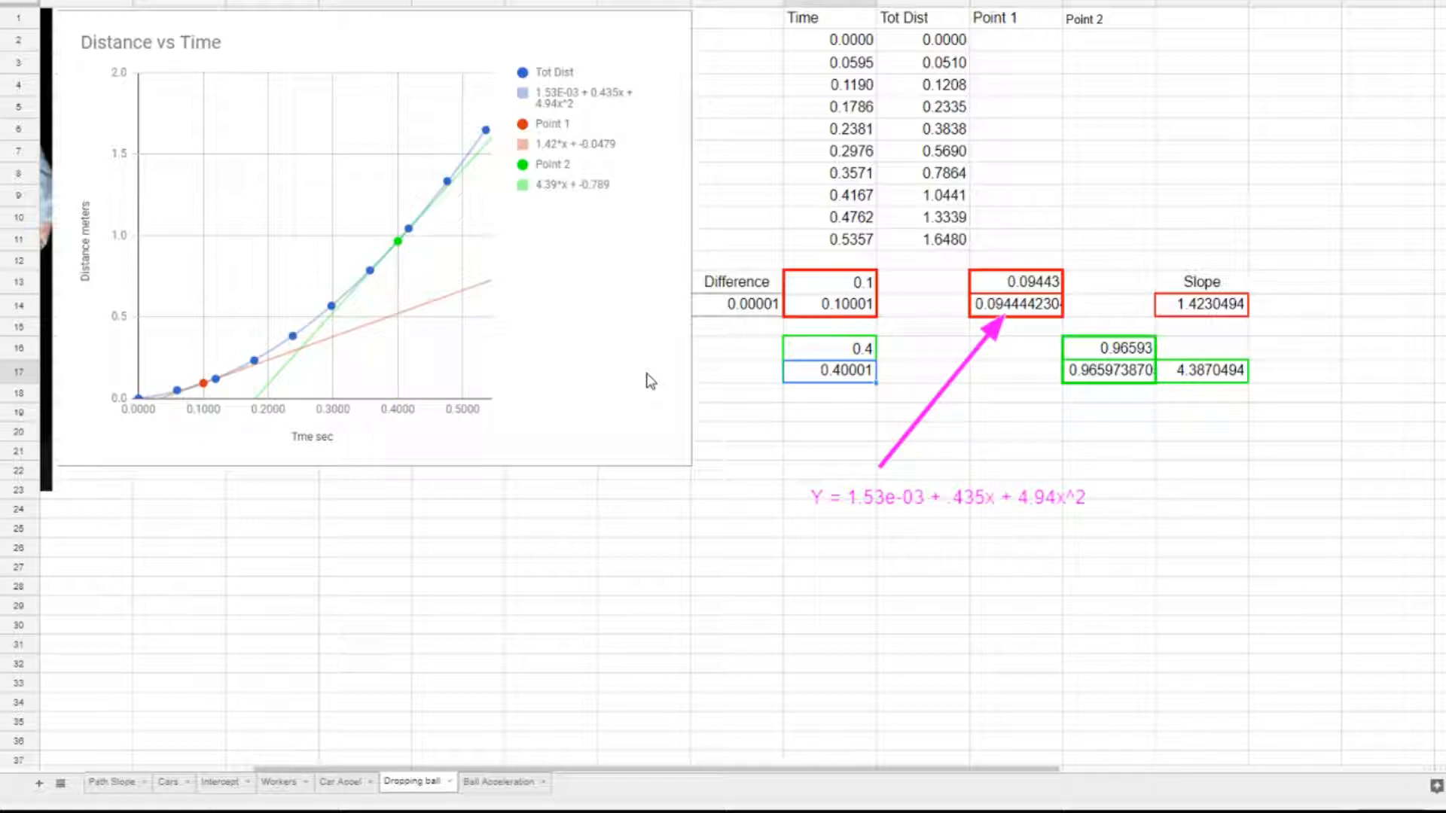